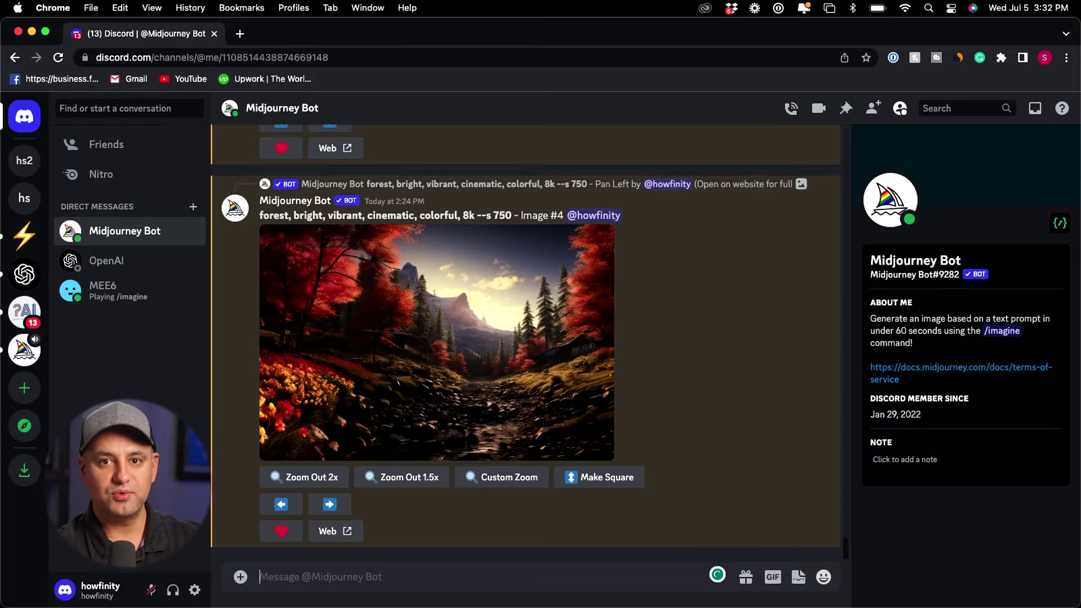
- Submit the /imagine prompt 'medieval castle, bright, wide shot, cinematic, 8k' to Midjourney Bot
{"action": "left_click", "coordinate": [334, 580]}
{"action": "type", "text": "/"}
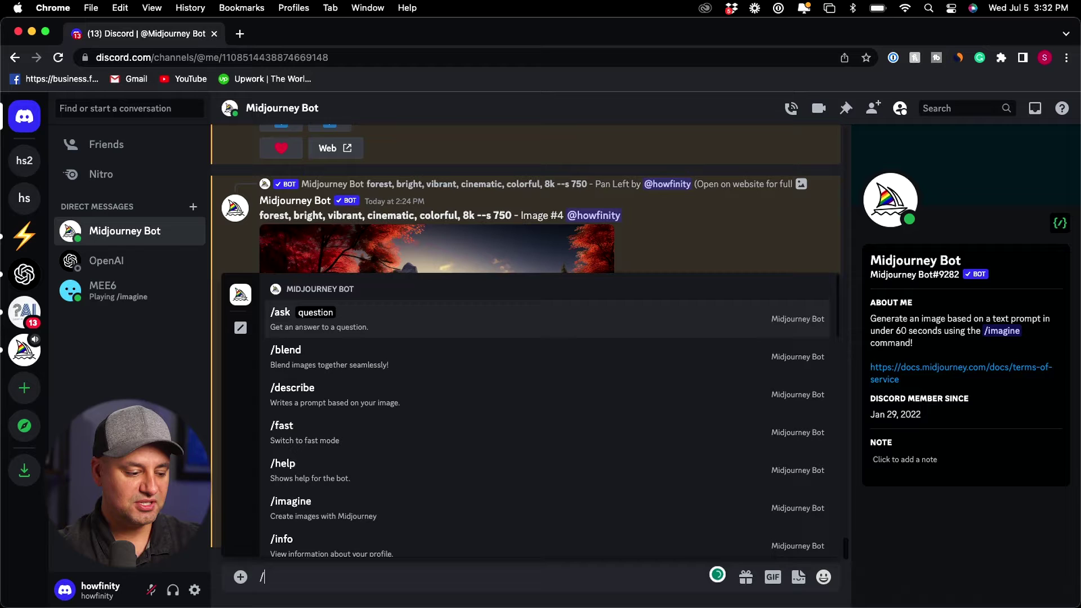
{"action": "type", "text": "imagine"}
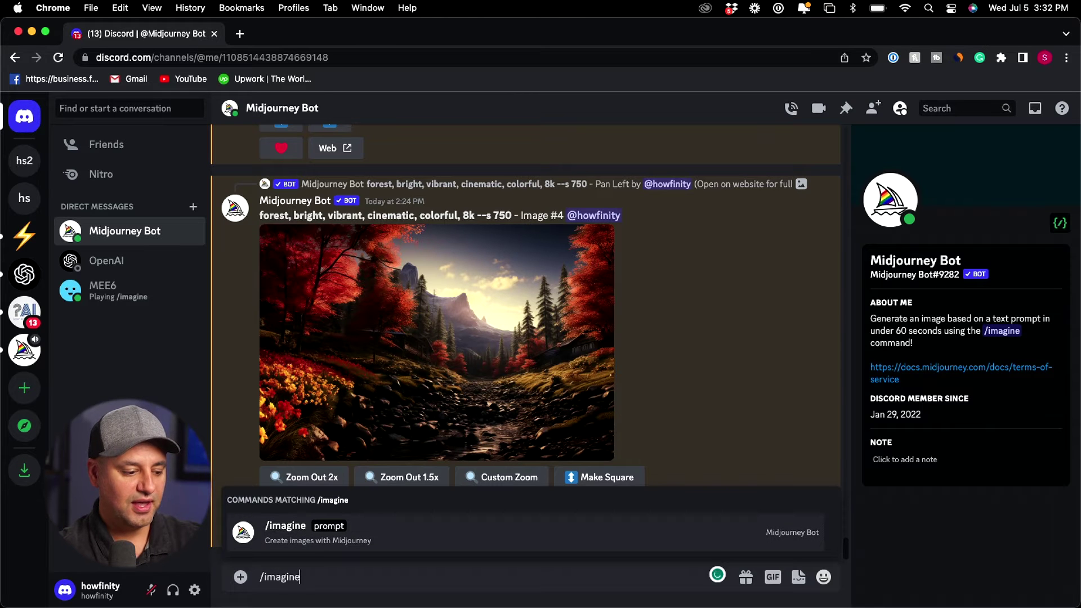
{"action": "key", "text": "Tab"}
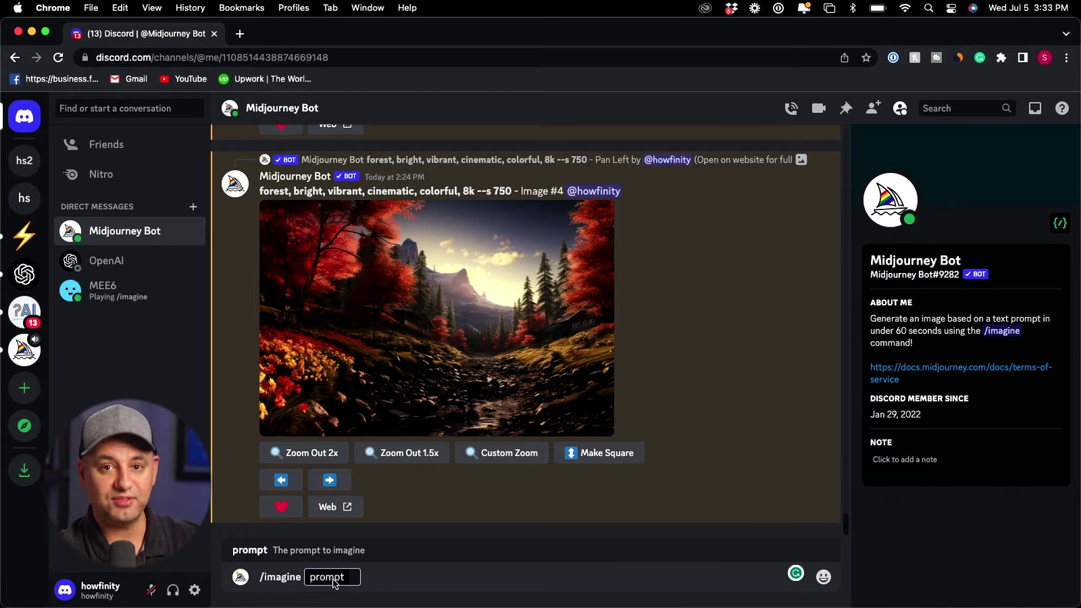
{"action": "type", "text": "medieval castle, bright, wide shot, cinematic, 8k"}
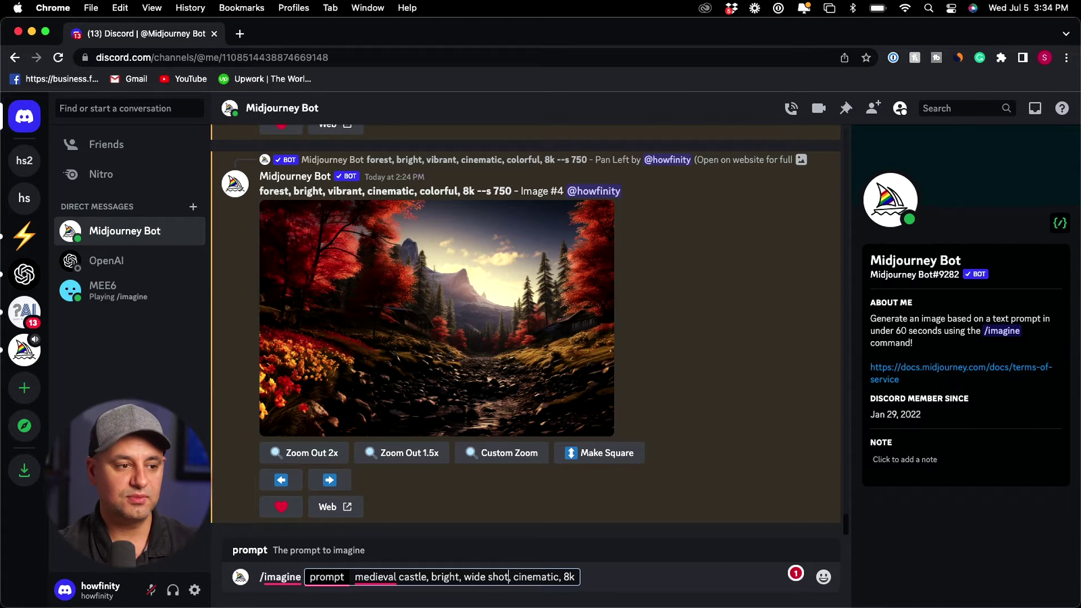
{"action": "key", "text": "Return"}
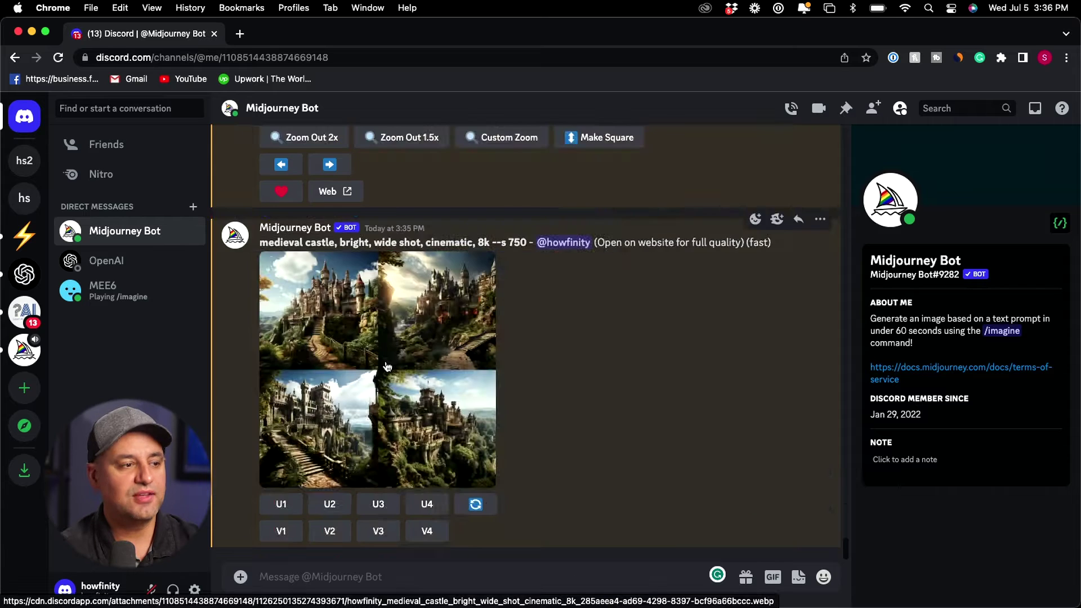
- Preview the finished castle grid, then upscale image #2 with U2
{"action": "left_click", "coordinate": [450, 388]}
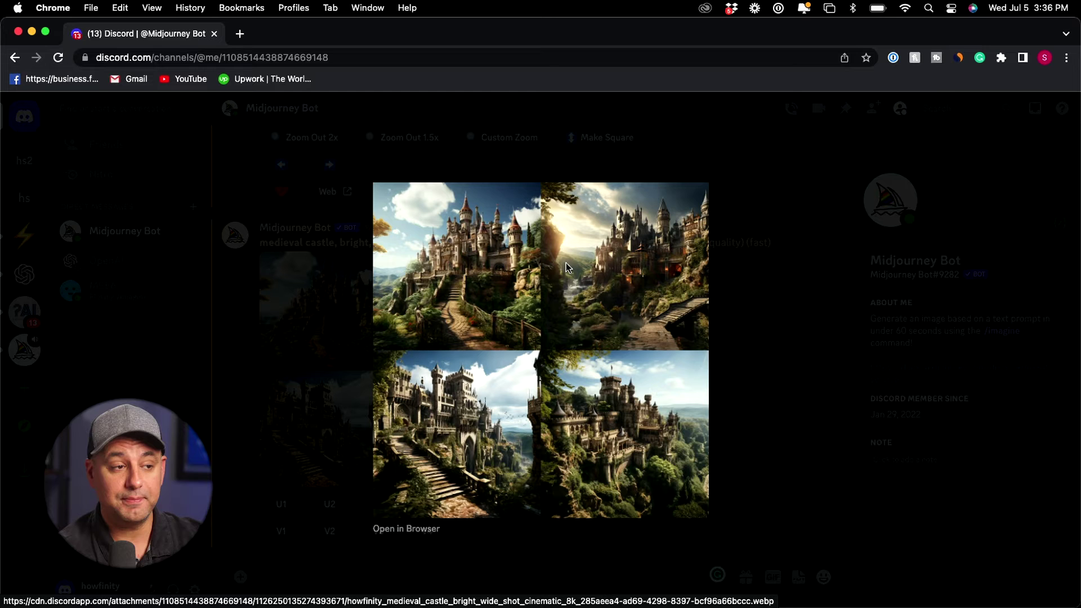
{"action": "left_click", "coordinate": [745, 337]}
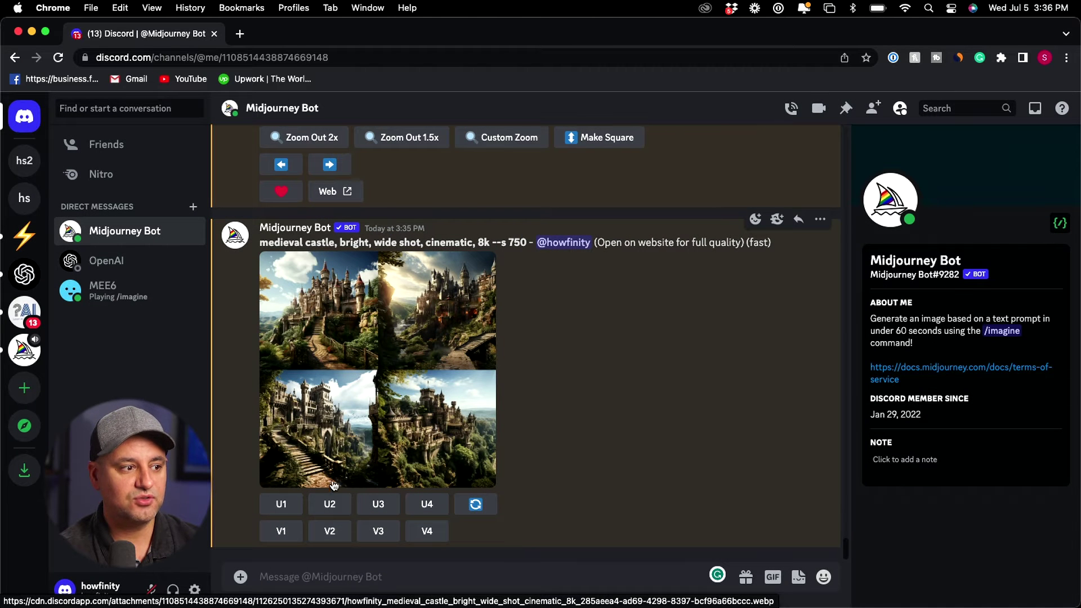
{"action": "left_click", "coordinate": [330, 515]}
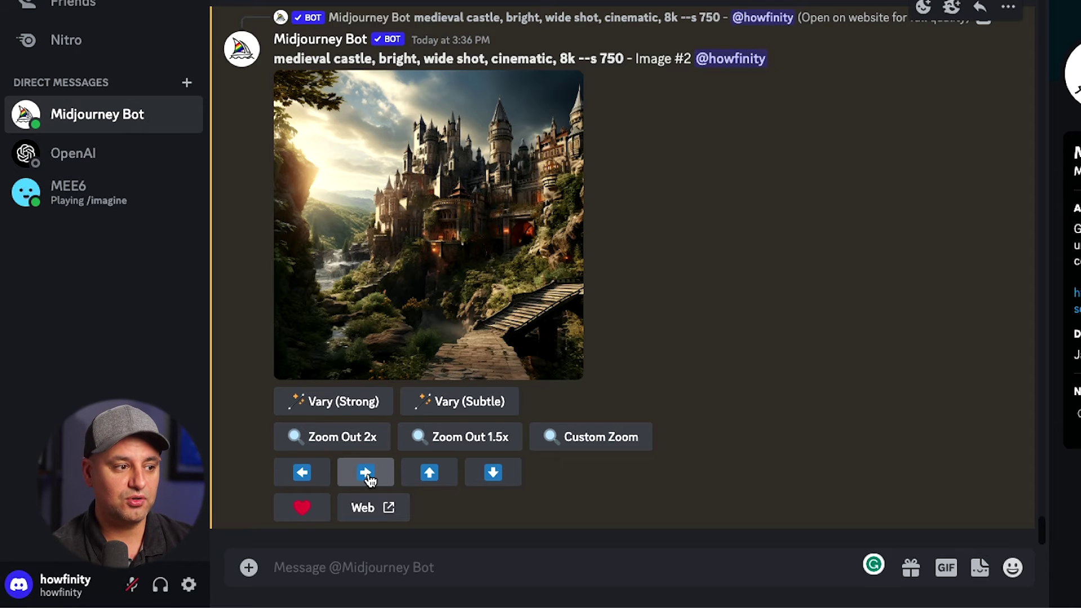
- Pan the upscaled castle image right and inspect the widened grid
{"action": "left_click", "coordinate": [367, 475]}
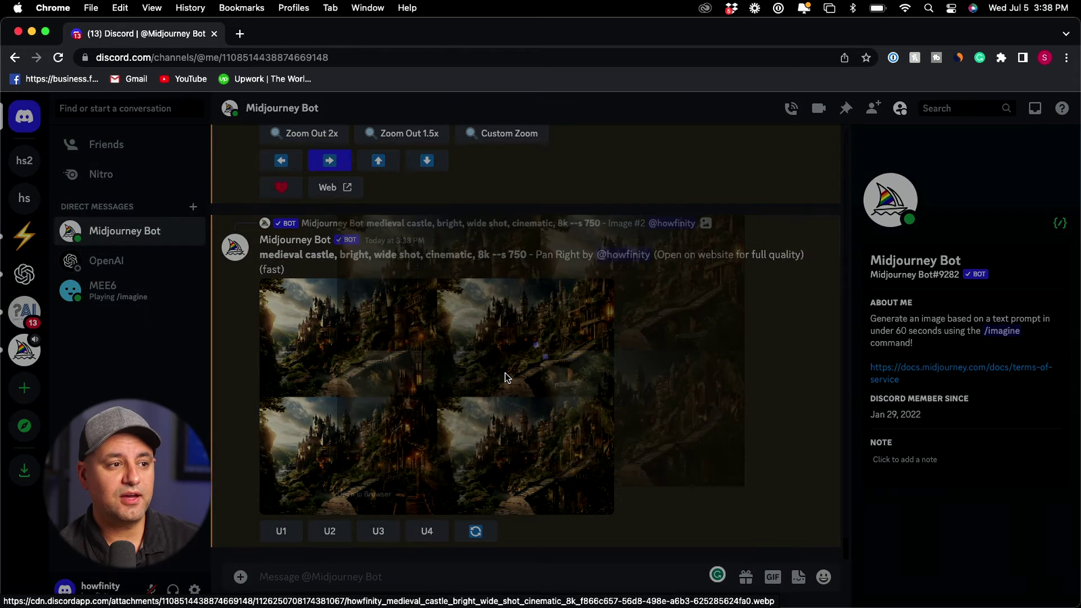
{"action": "left_click", "coordinate": [505, 373]}
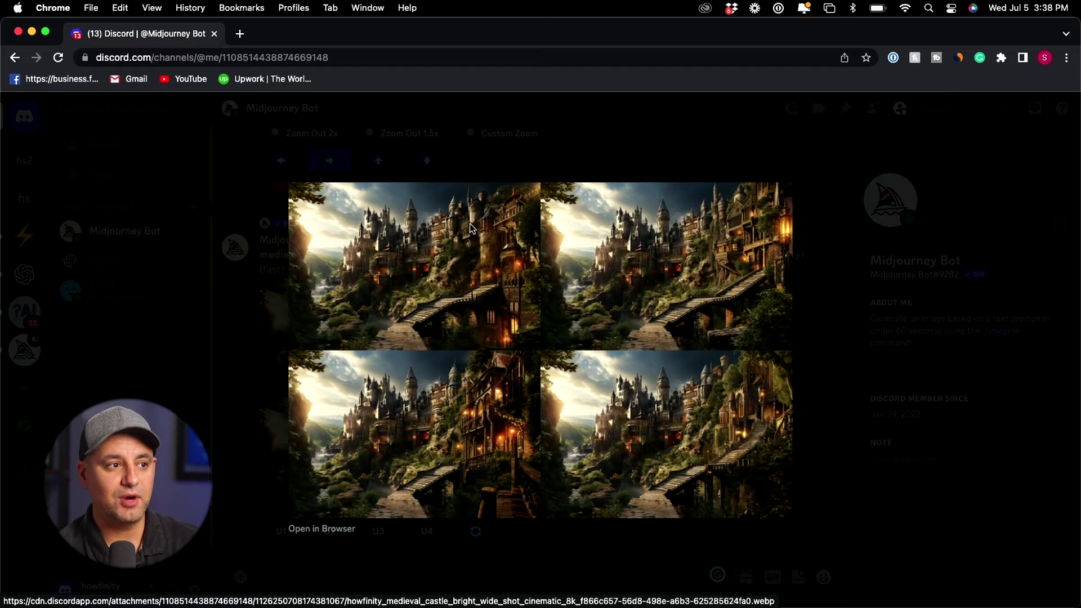
{"action": "left_click", "coordinate": [584, 154]}
{"action": "scroll", "coordinate": [614, 288], "scroll_direction": "up", "scroll_amount": 5}
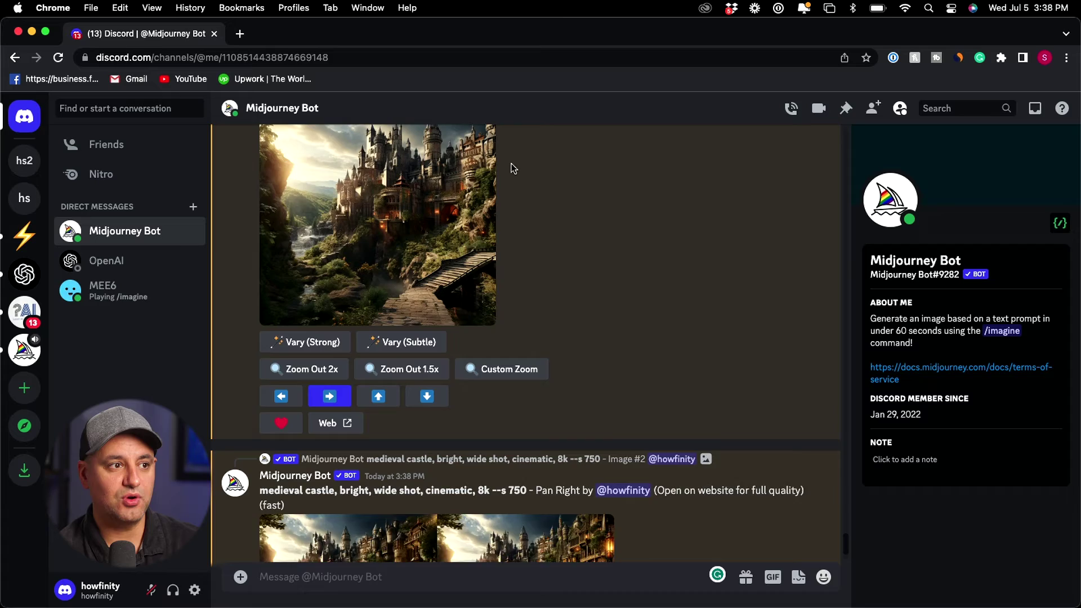
{"action": "scroll", "coordinate": [577, 265], "scroll_direction": "up", "scroll_amount": 1}
{"action": "scroll", "coordinate": [577, 310], "scroll_direction": "down", "scroll_amount": 5}
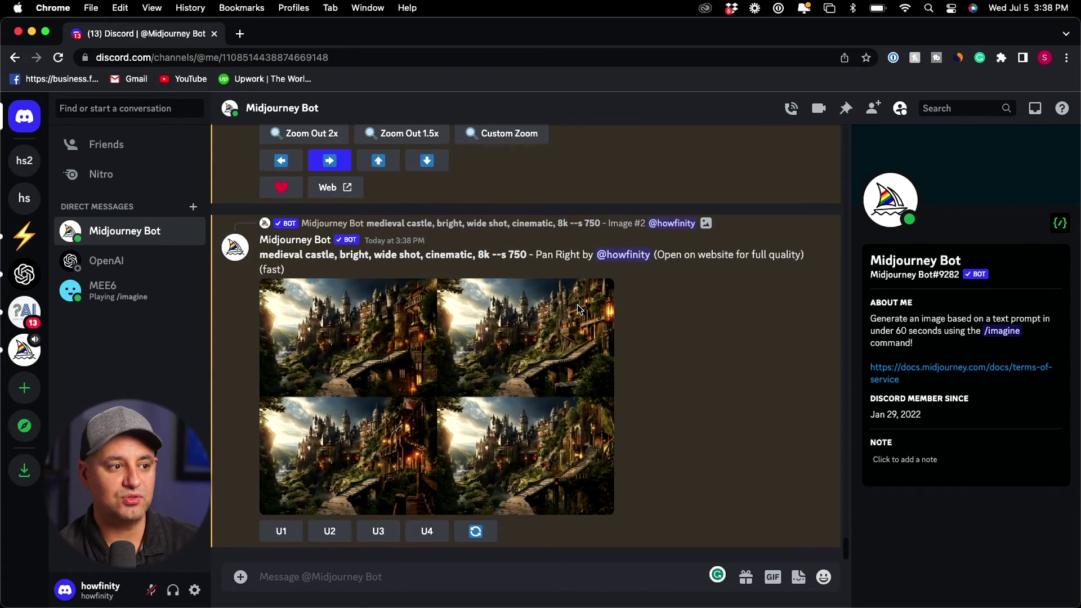
- Re-check the panned grid and upscale its image #2 with U2
{"action": "left_click", "coordinate": [539, 366]}
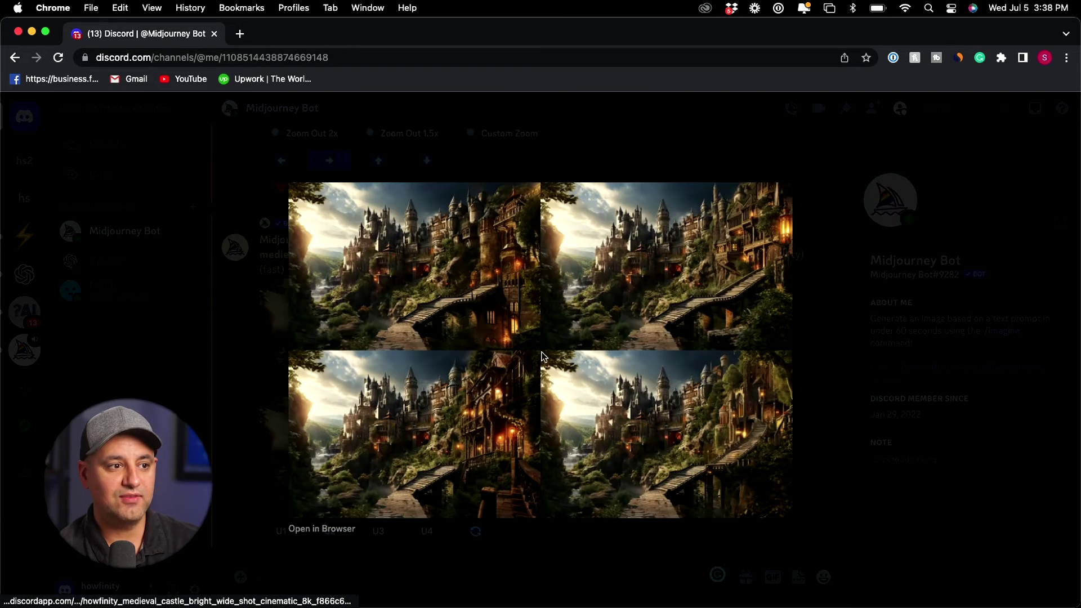
{"action": "left_click", "coordinate": [810, 288]}
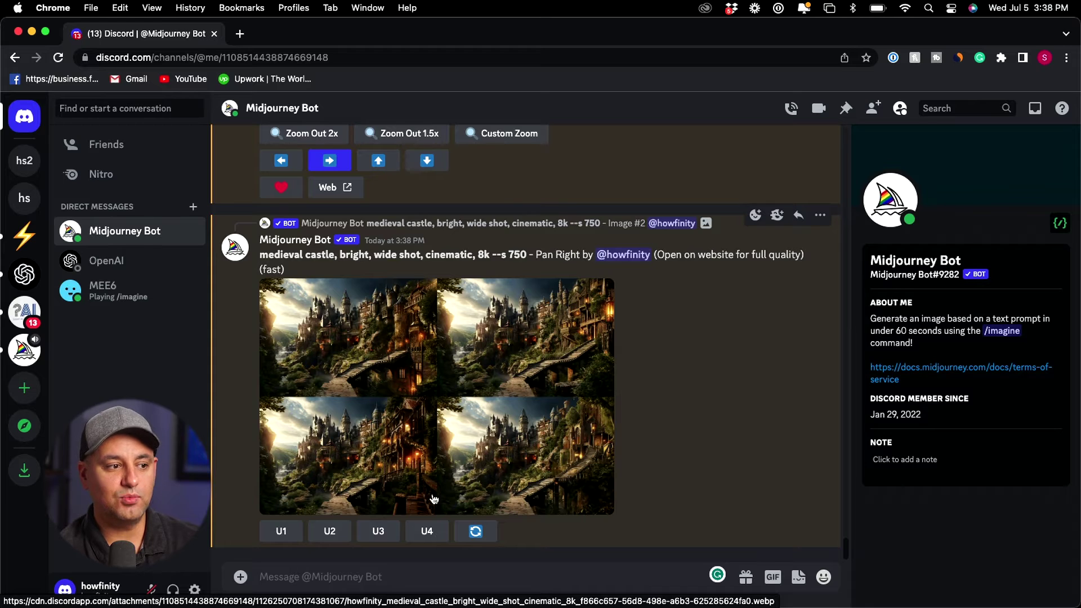
{"action": "left_click", "coordinate": [326, 538]}
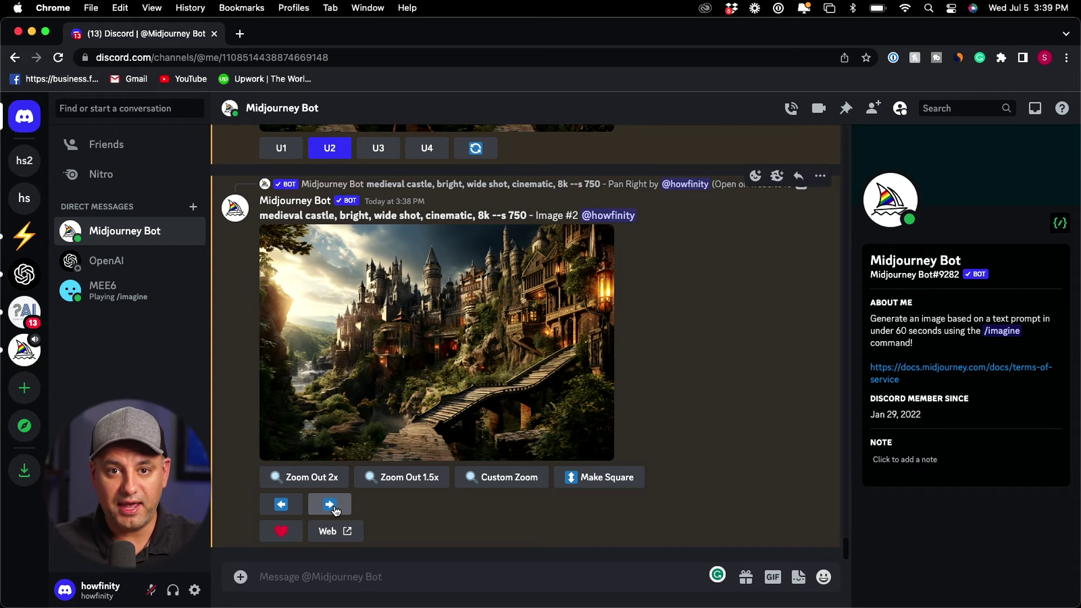
- Turn Midjourney remix mode on with the /prefer remix command
{"action": "left_click", "coordinate": [349, 577]}
{"action": "type", "text": "/pre"}
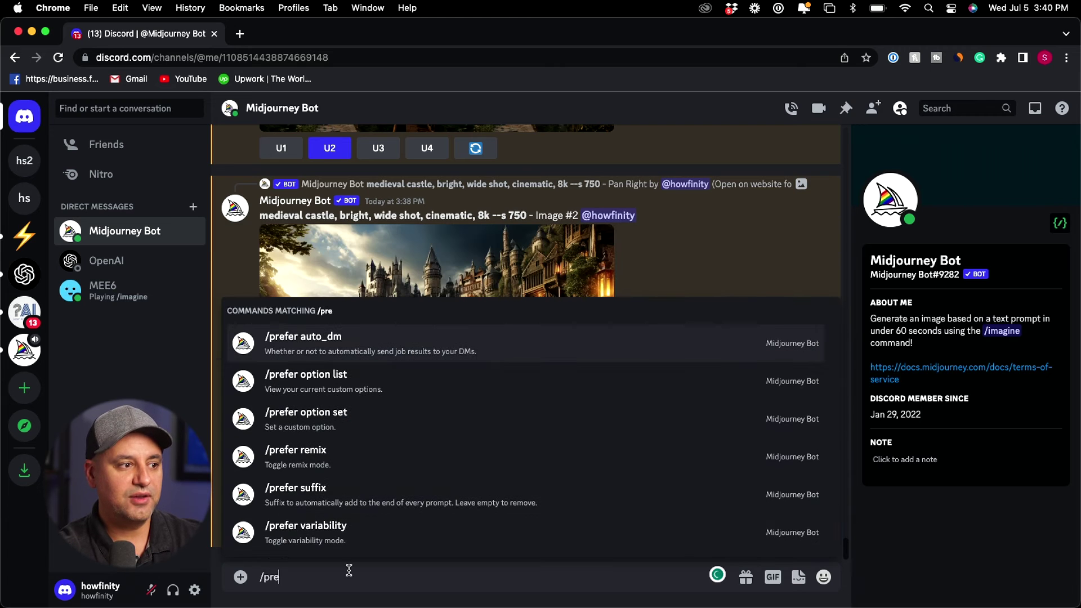
{"action": "left_click", "coordinate": [310, 466]}
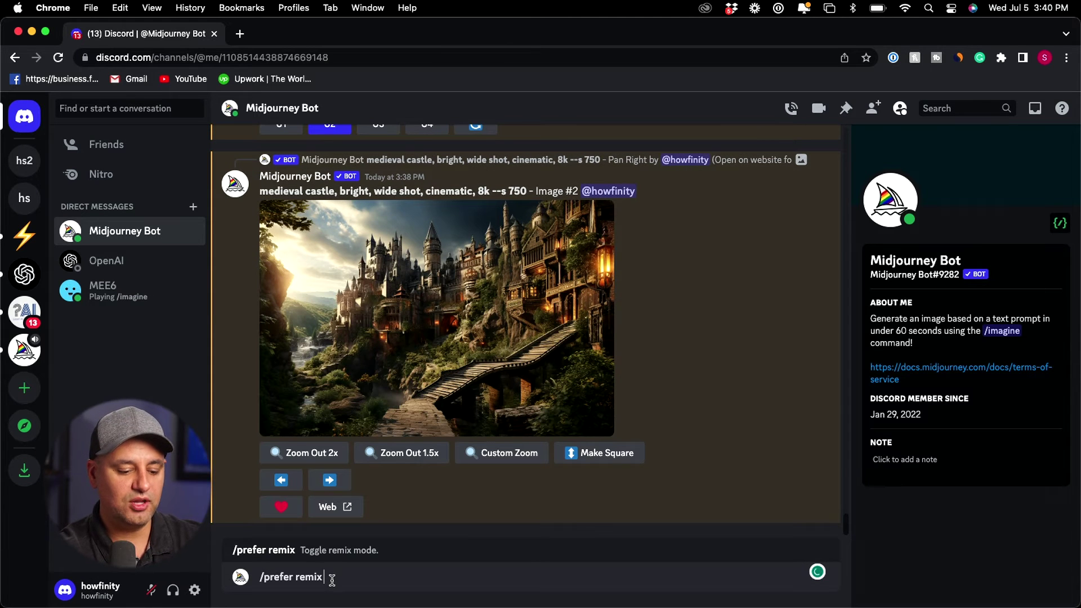
{"action": "key", "text": "Return"}
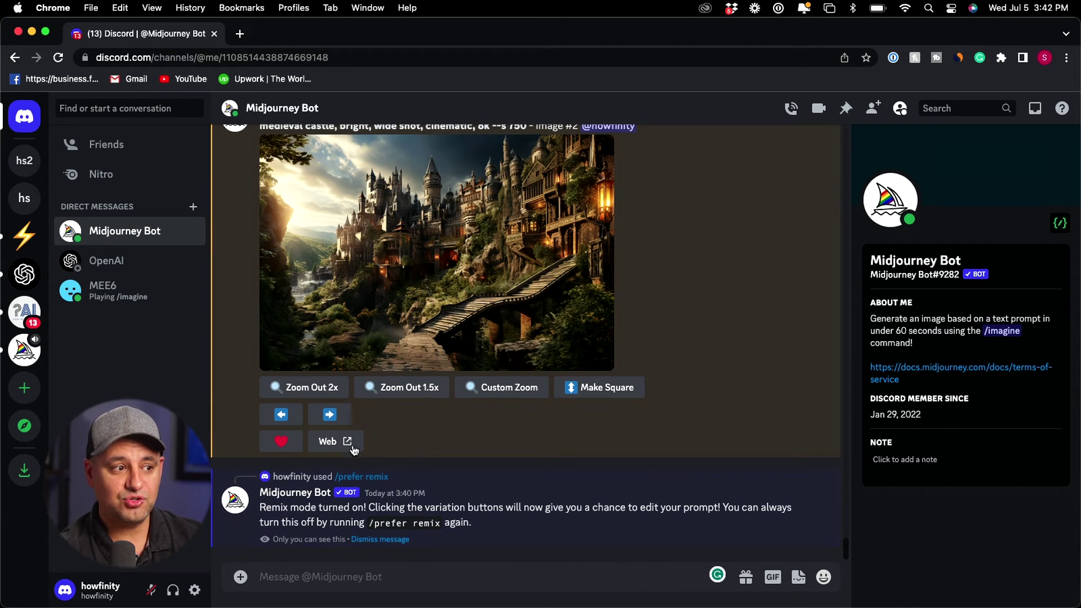
- Pan the castle right again, inserting 'soldiers,' before 'bright' in the remix prompt
{"action": "left_click", "coordinate": [336, 418]}
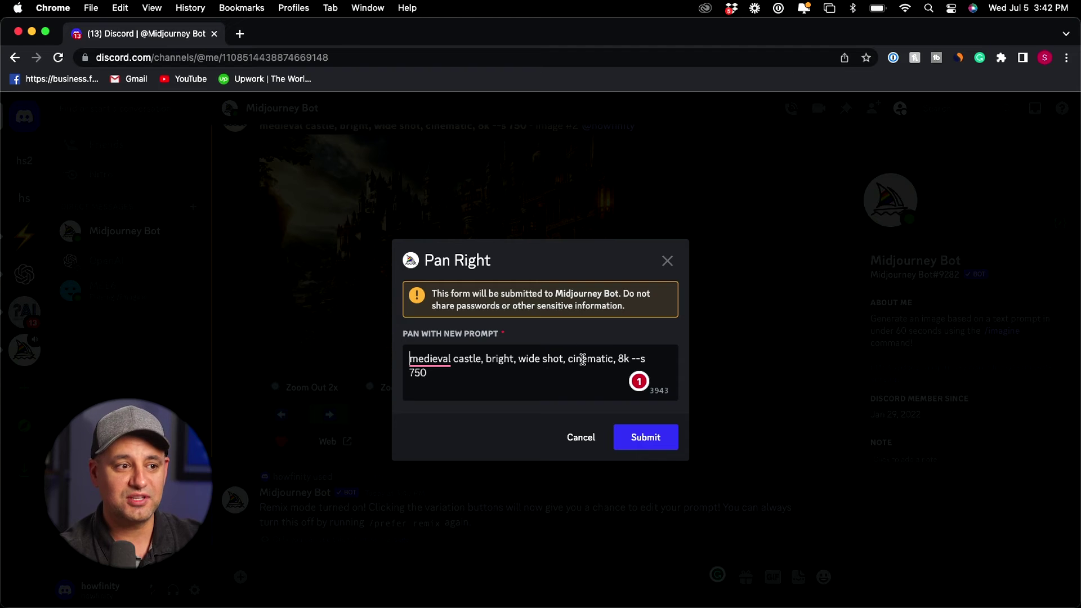
{"action": "right_click", "coordinate": [448, 359]}
{"action": "left_click", "coordinate": [488, 359]}
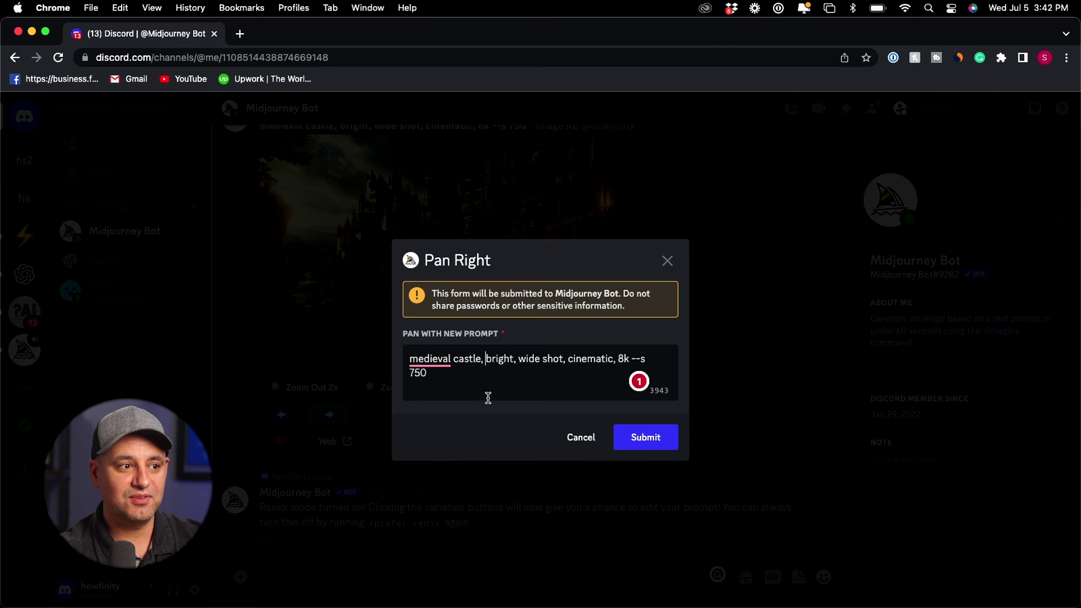
{"action": "type", "text": "sol"}
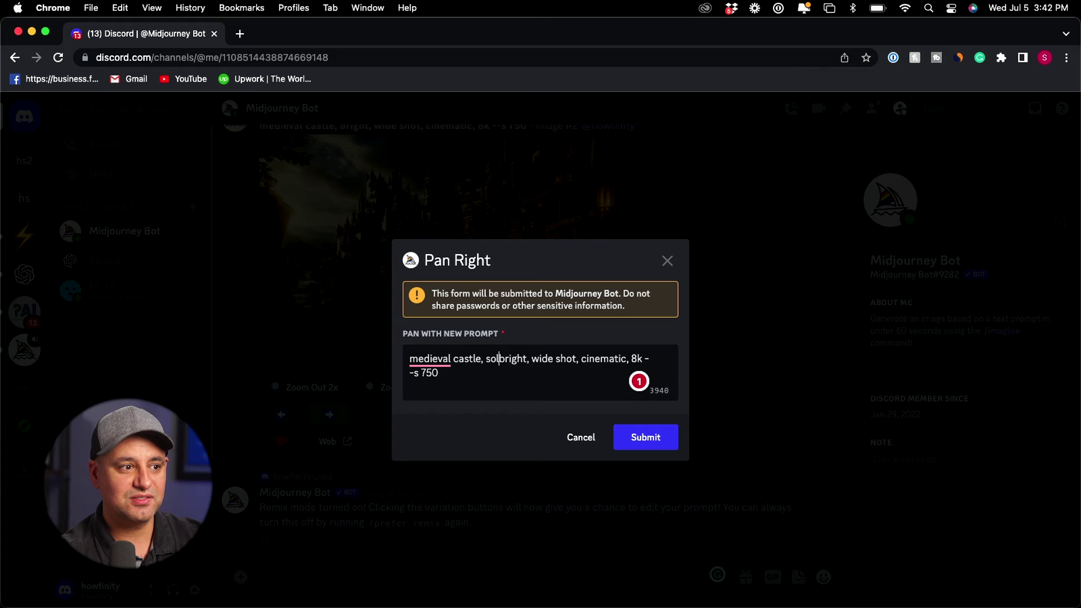
{"action": "type", "text": "diers,"}
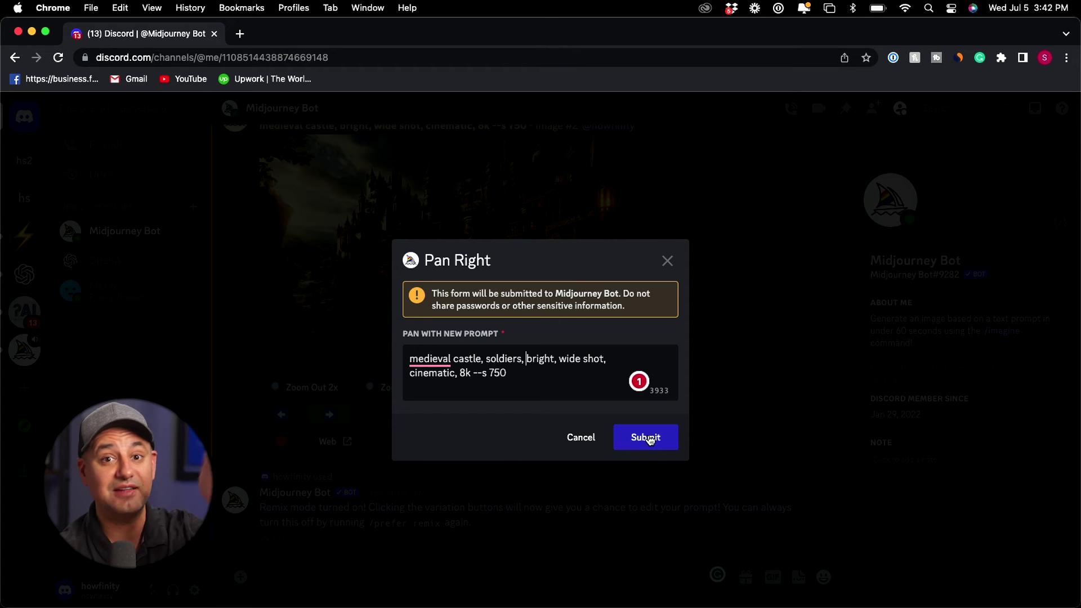
{"action": "left_click", "coordinate": [649, 440]}
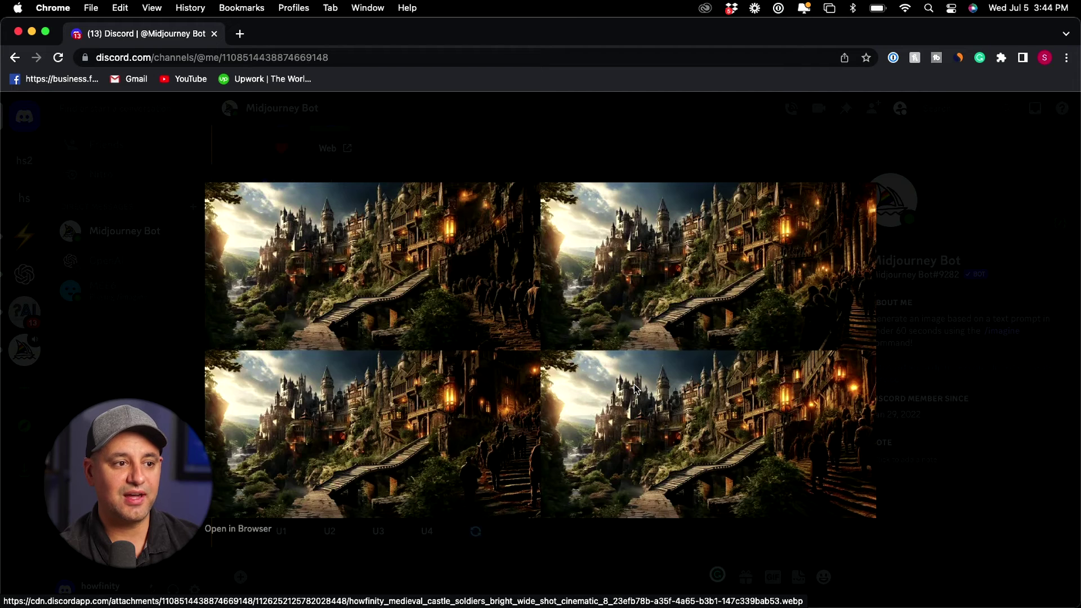
- Upscale image #2 of the soldiers grid, then turn remix mode off with /prefer remix
{"action": "left_click", "coordinate": [966, 407]}
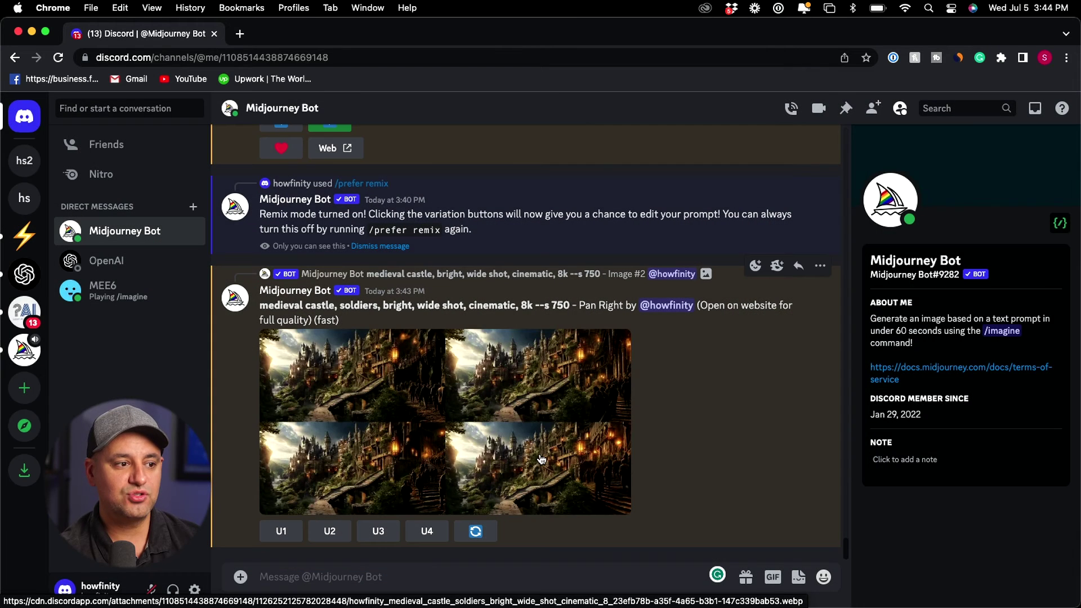
{"action": "left_click", "coordinate": [330, 531]}
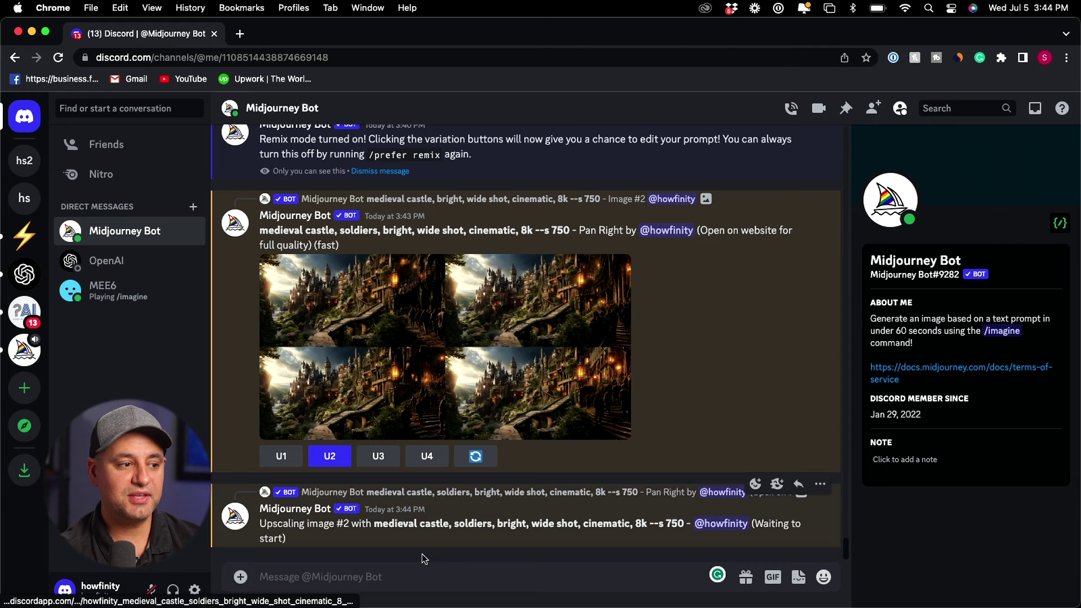
{"action": "type", "text": "/"}
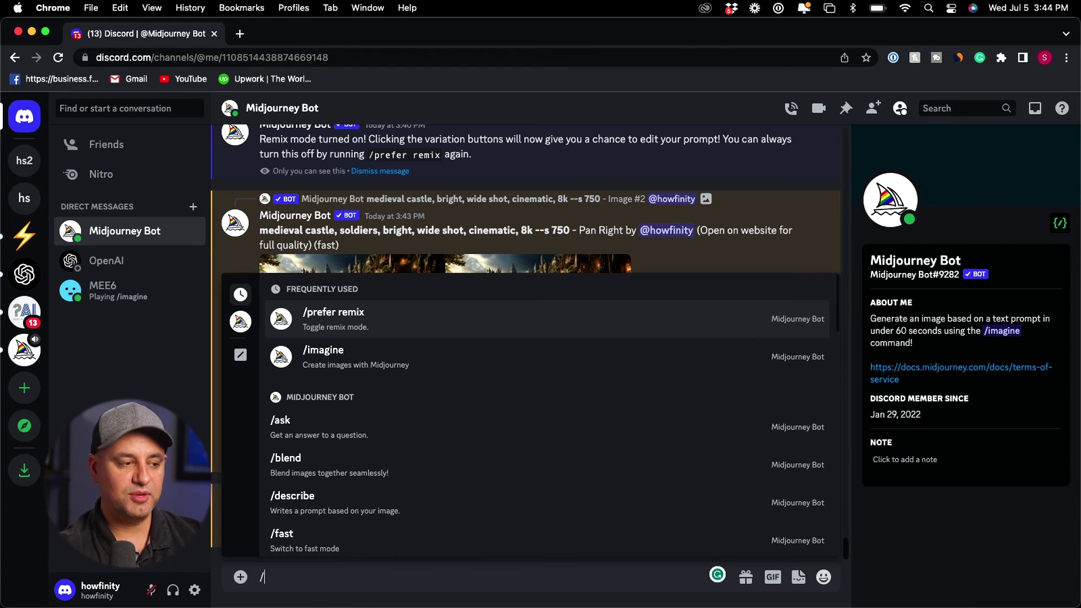
{"action": "type", "text": "pref"}
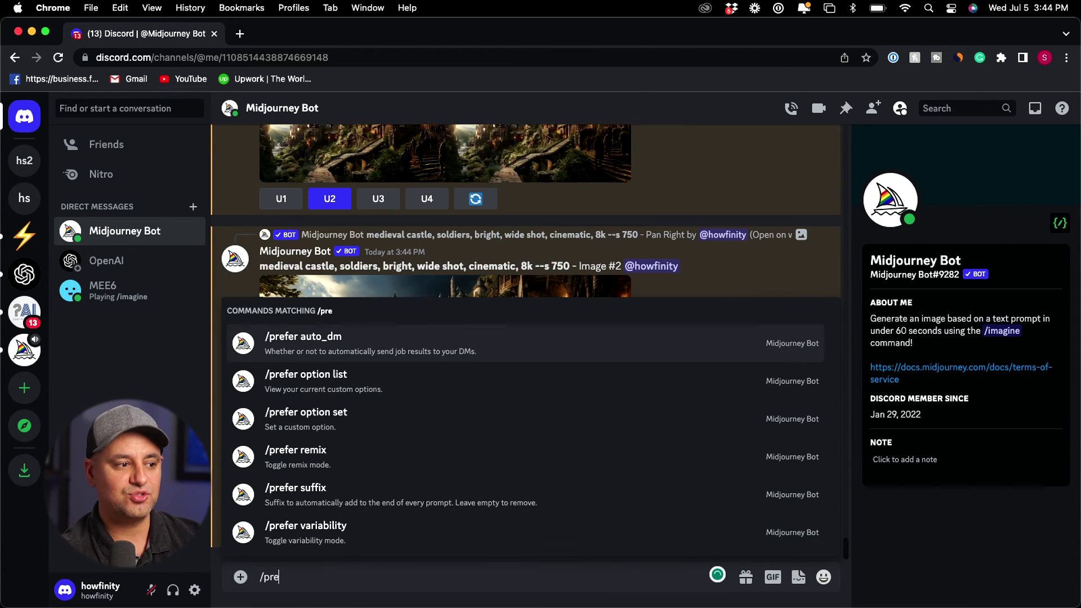
{"action": "left_click", "coordinate": [318, 459]}
{"action": "key", "text": "Return"}
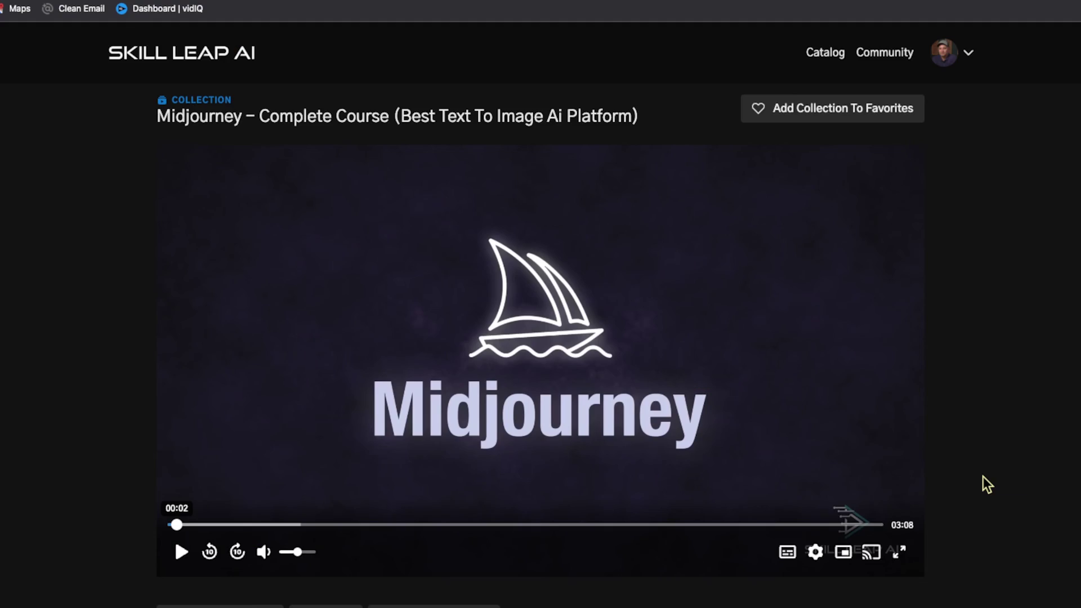
- Open the Ultimate Guide to Generative Ai course and scroll to its Section 3 Midjourney lessons
{"action": "scroll", "coordinate": [986, 483], "scroll_direction": "down", "scroll_amount": 9}
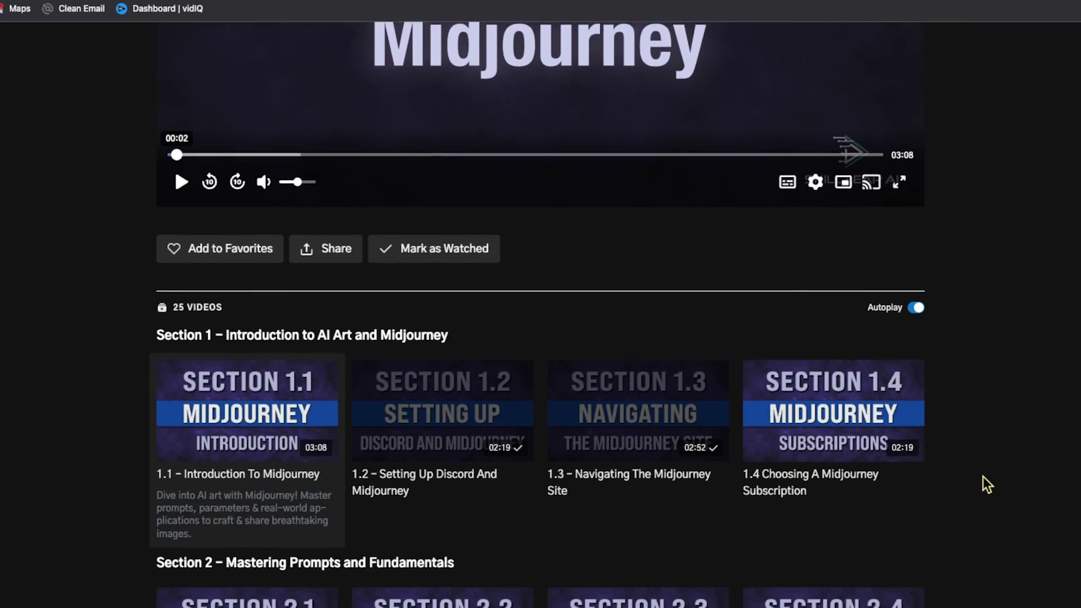
{"action": "scroll", "coordinate": [983, 476], "scroll_direction": "down", "scroll_amount": 15}
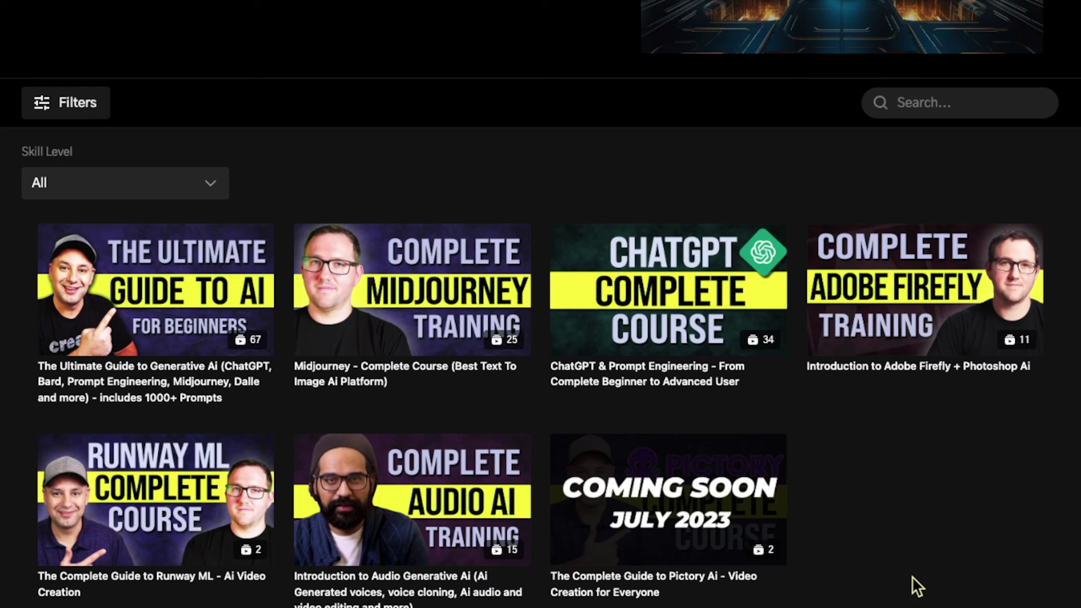
{"action": "left_click", "coordinate": [234, 316]}
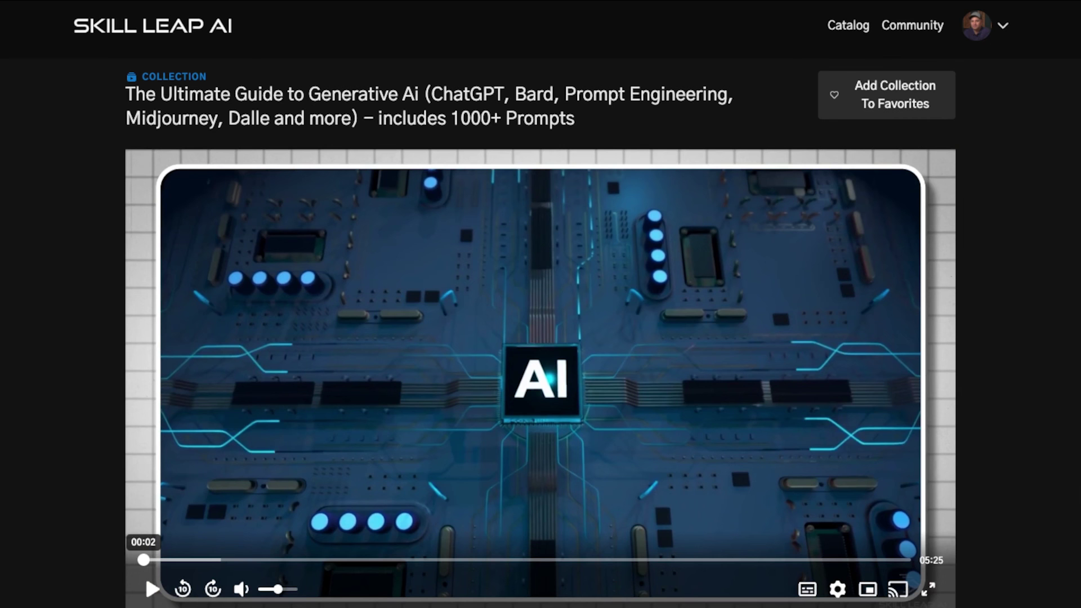
{"action": "scroll", "coordinate": [144, 395], "scroll_direction": "down", "scroll_amount": 10}
{"action": "scroll", "coordinate": [541, 338], "scroll_direction": "down", "scroll_amount": 20}
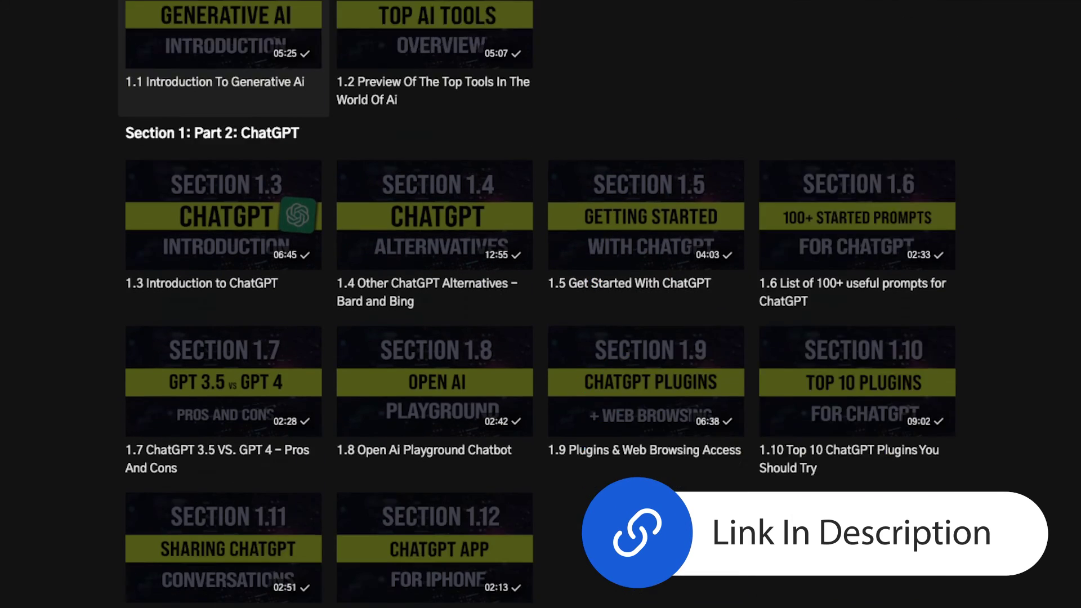
{"action": "scroll", "coordinate": [541, 338], "scroll_direction": "down", "scroll_amount": 5}
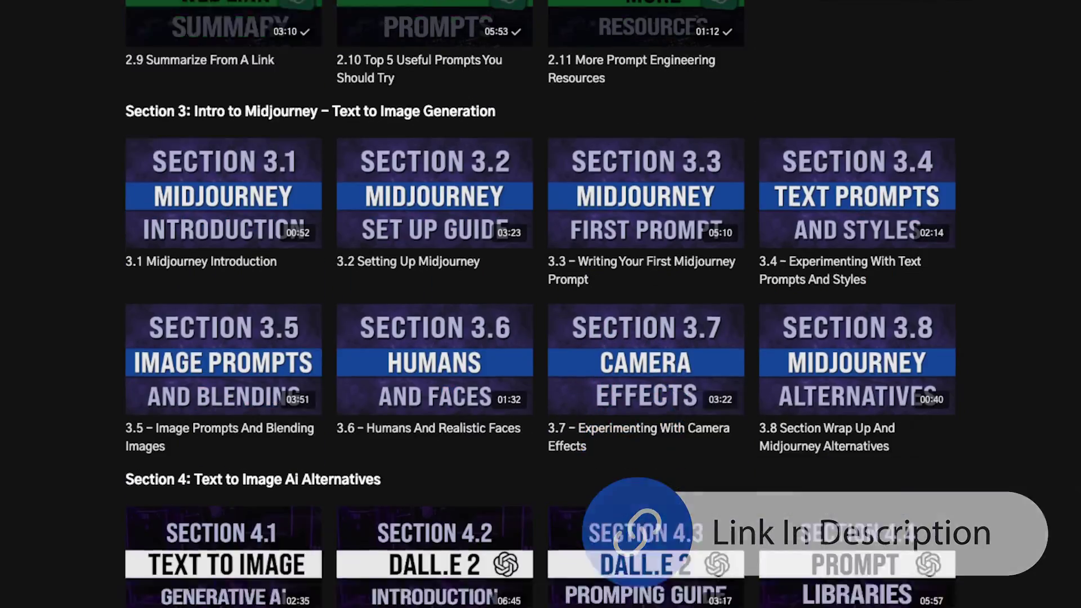